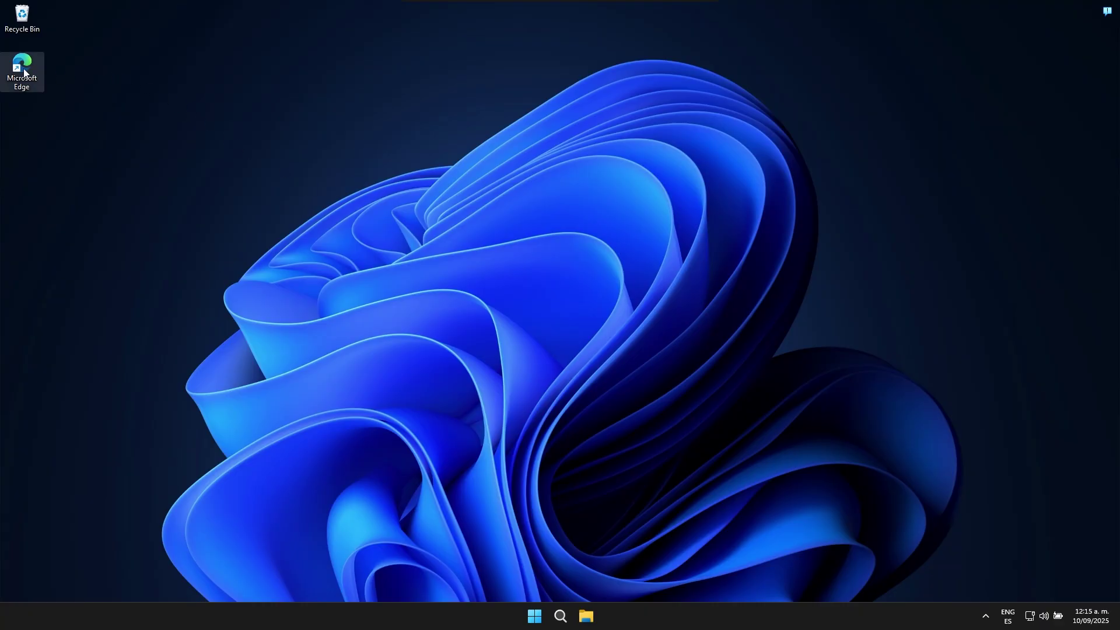
# Search Windows for 'edge' and launch Microsoft Edge from the result
pyautogui.click(572, 594)
pyautogui.click(561, 616)
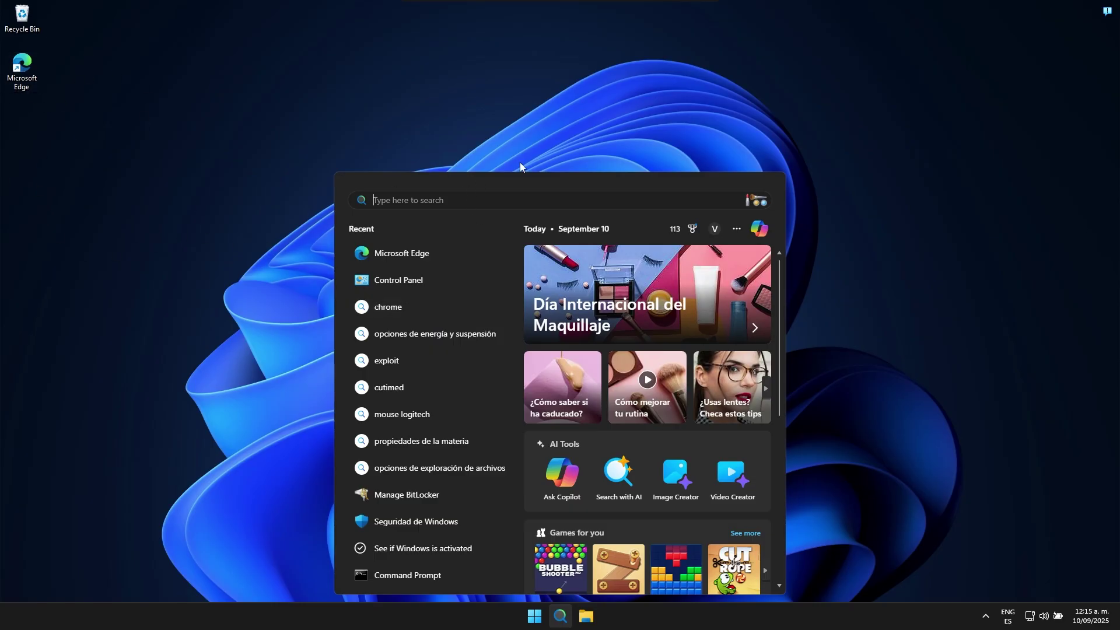
pyautogui.write('edge')
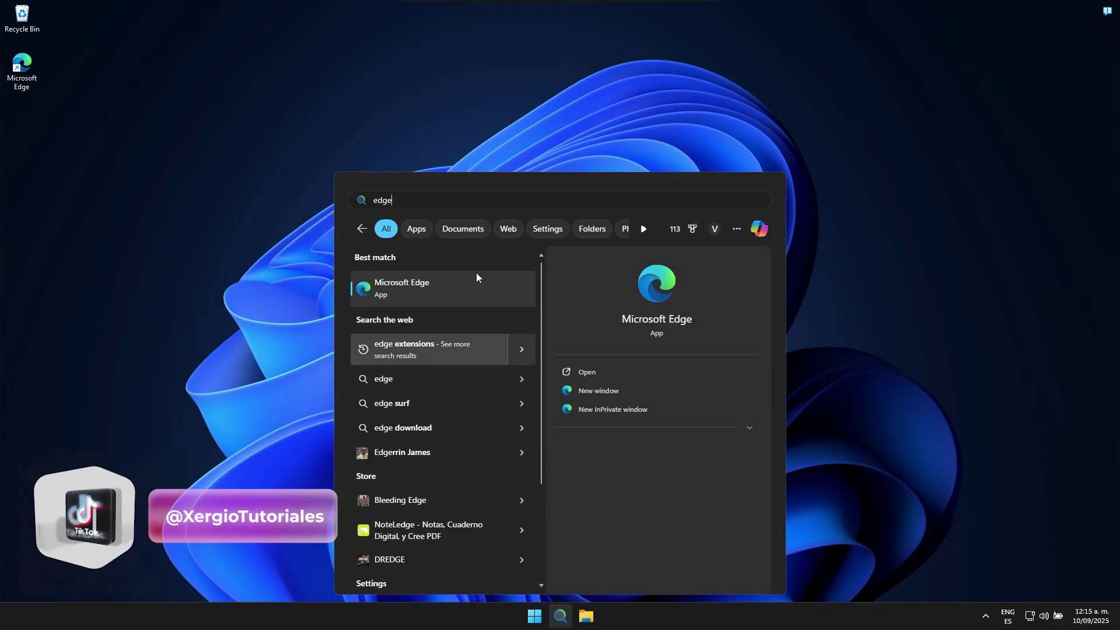
pyautogui.click(596, 371)
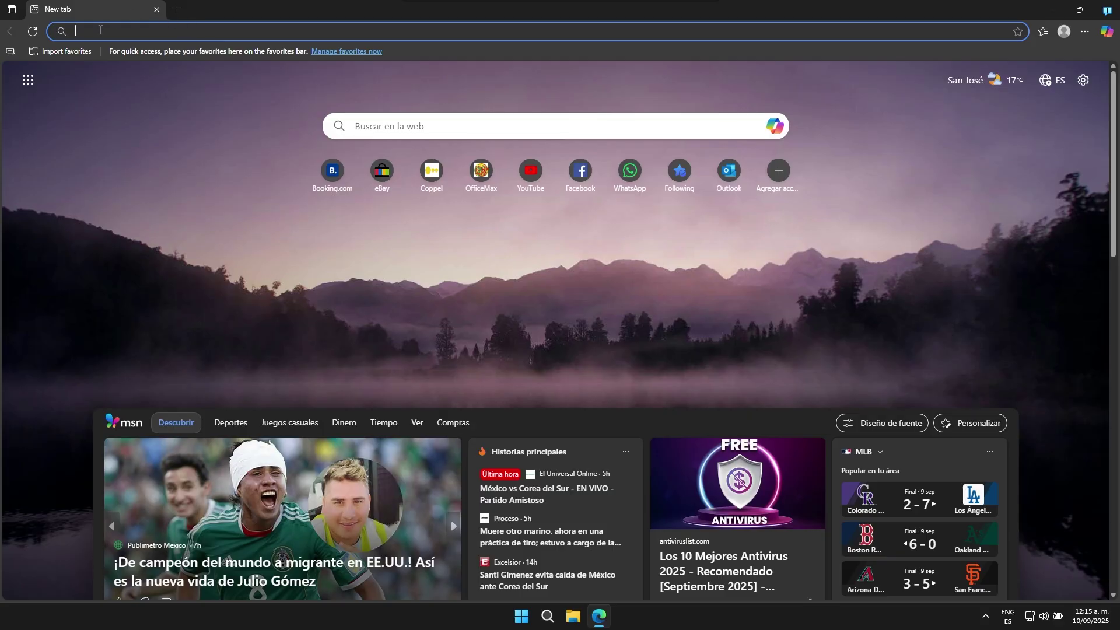
# Load google.com in the Edge address bar
pyautogui.click(98, 34)
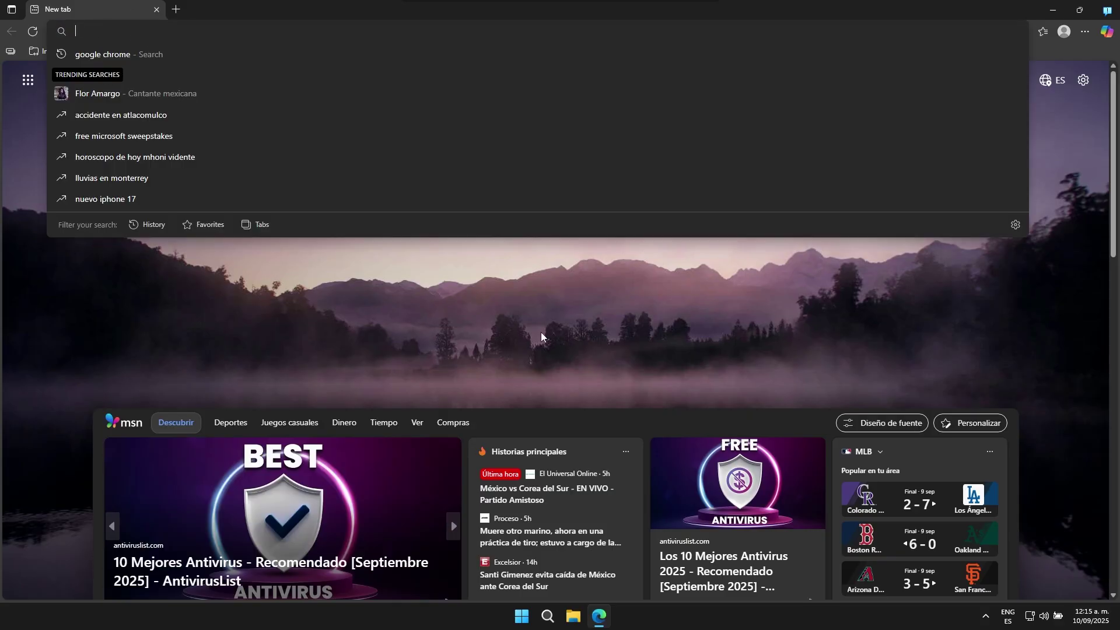
pyautogui.write('google.com')
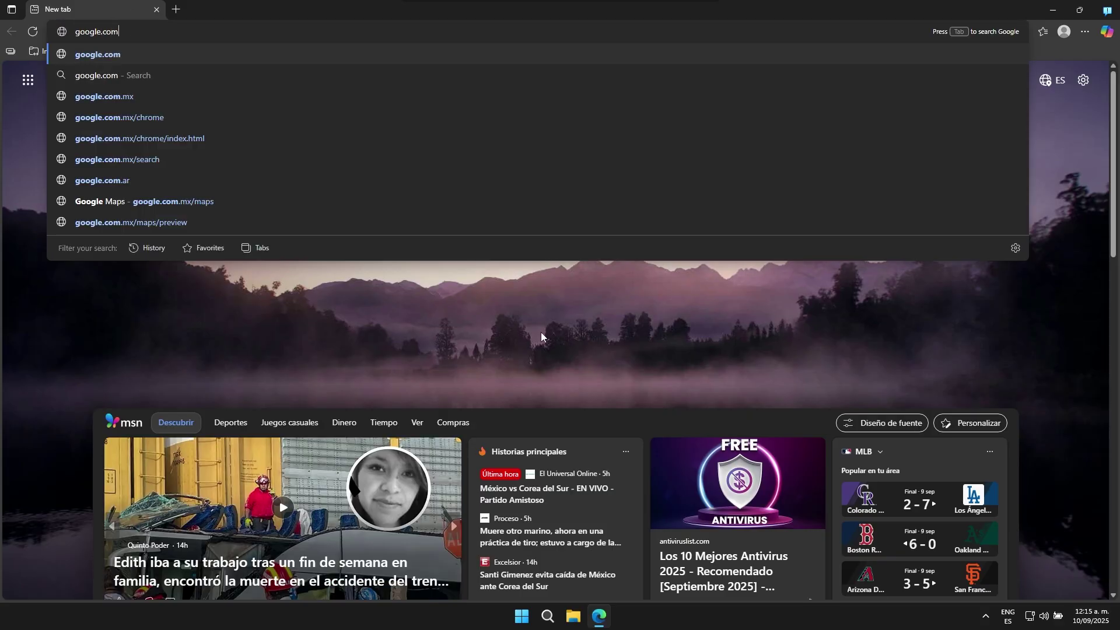
pyautogui.press('Return')
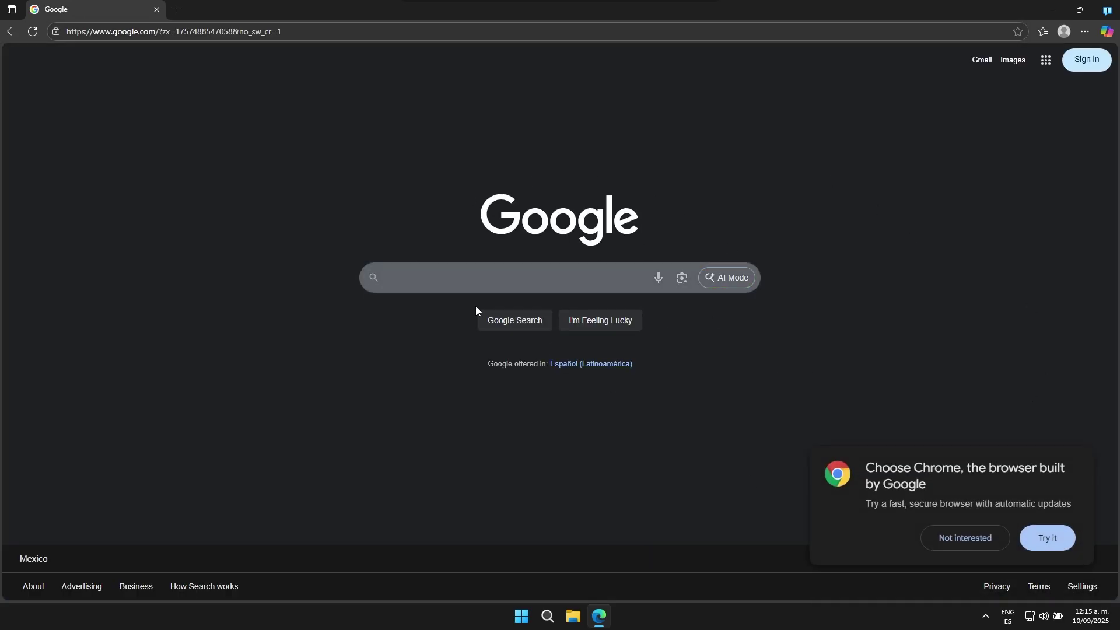
# Search Google for 'google chrome' and look over the results
pyautogui.click(516, 275)
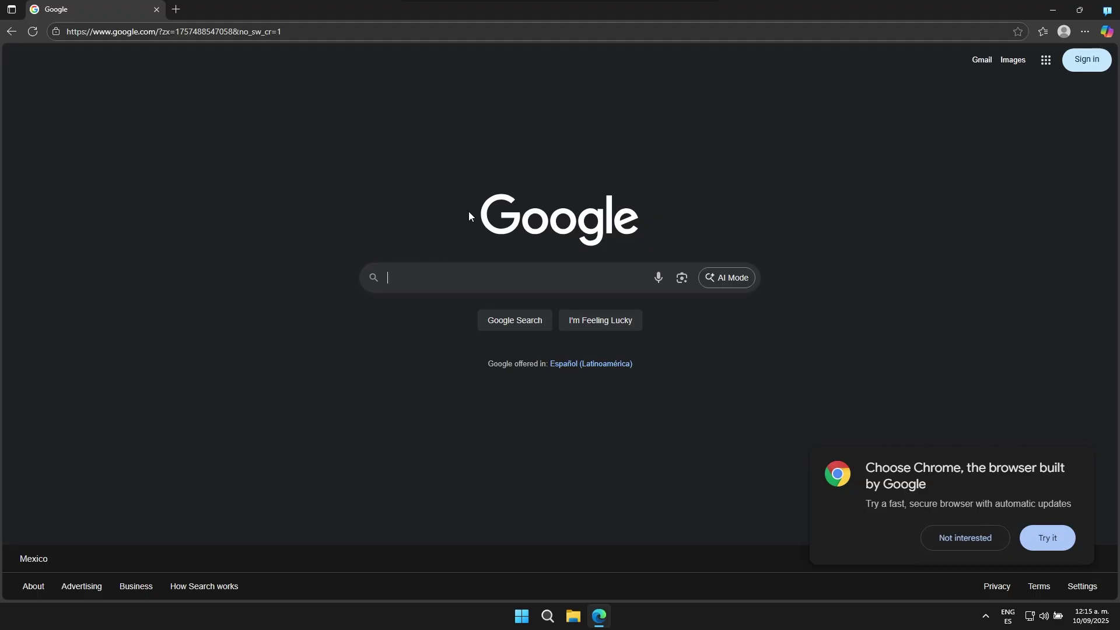
pyautogui.write('google c')
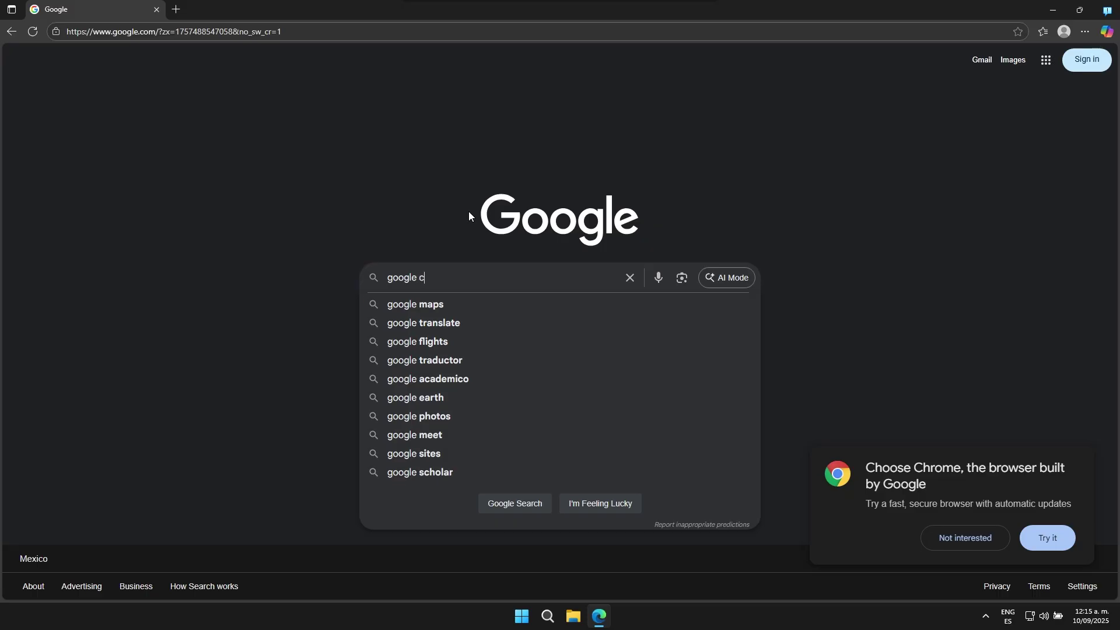
pyautogui.write('hrome')
pyautogui.press('Return')
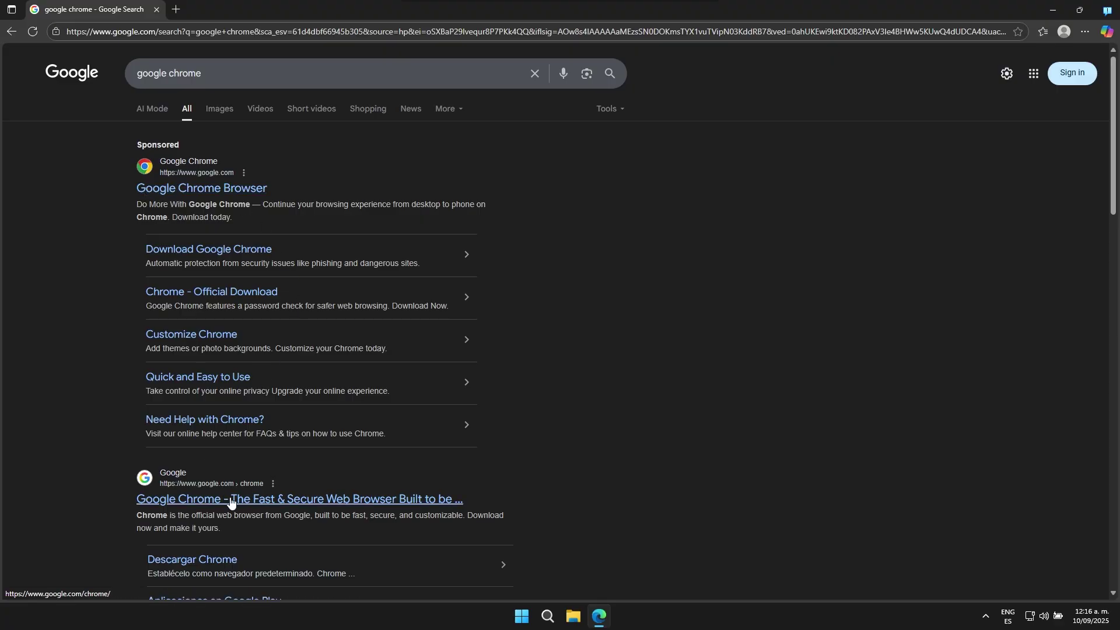
pyautogui.scroll(-2, 258, 470)
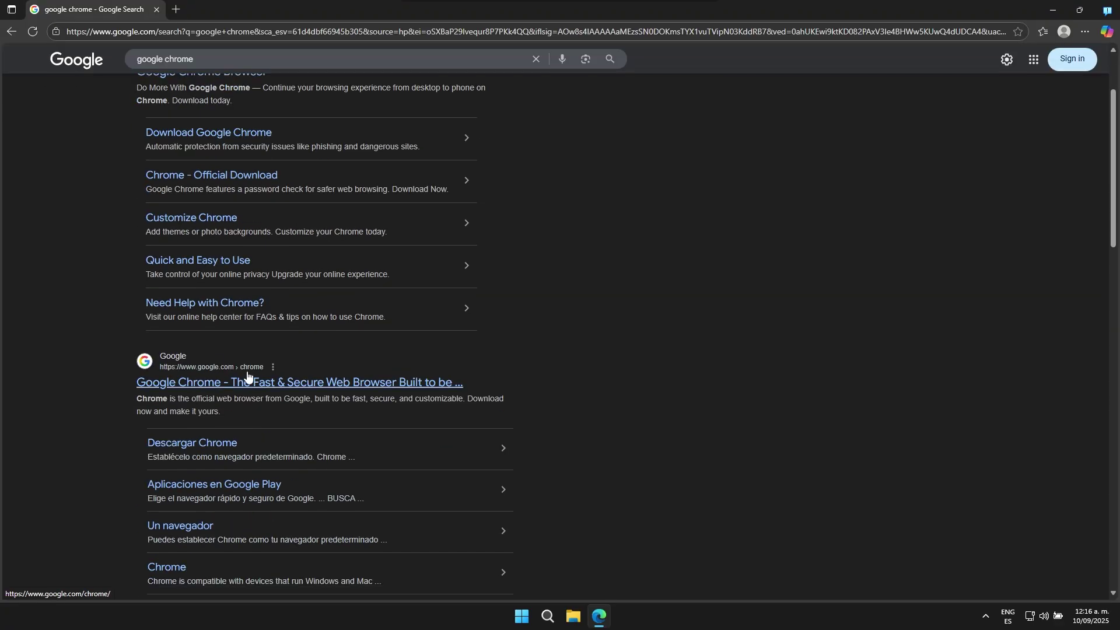
pyautogui.scroll(2, 247, 376)
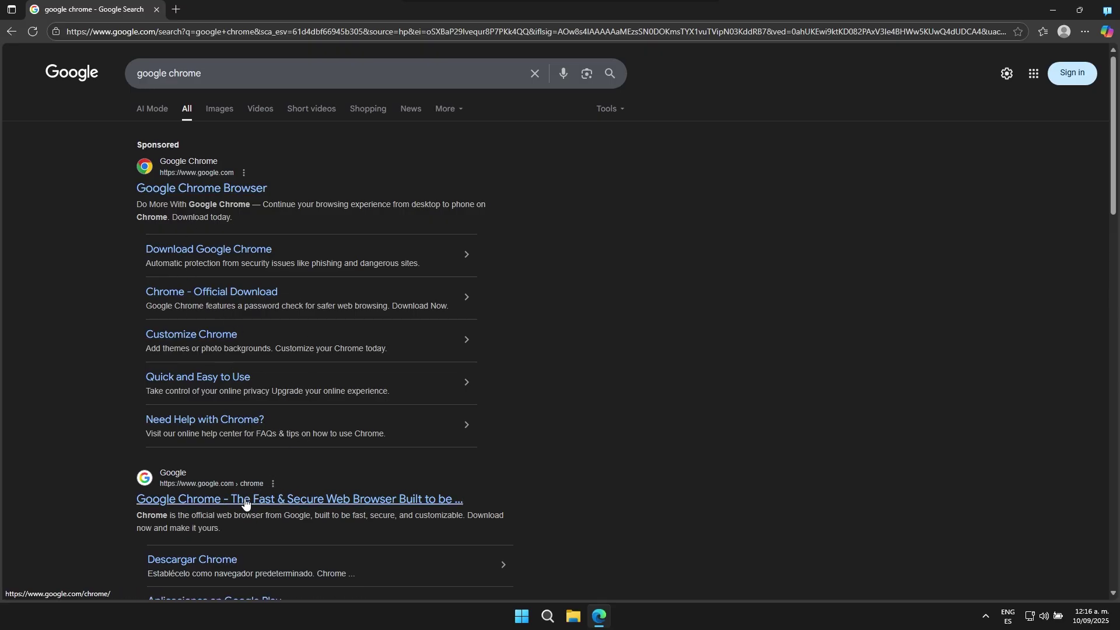
# Open the google.com/chrome result, untick usage statistics, and download ChromeSetup.exe
pyautogui.click(233, 291)
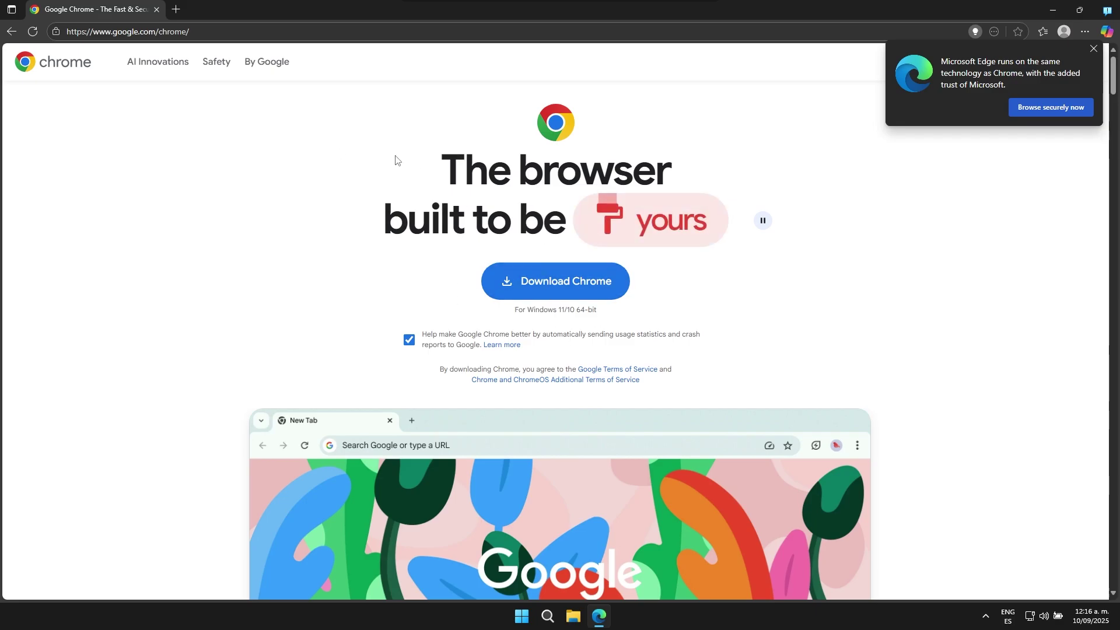
pyautogui.click(408, 342)
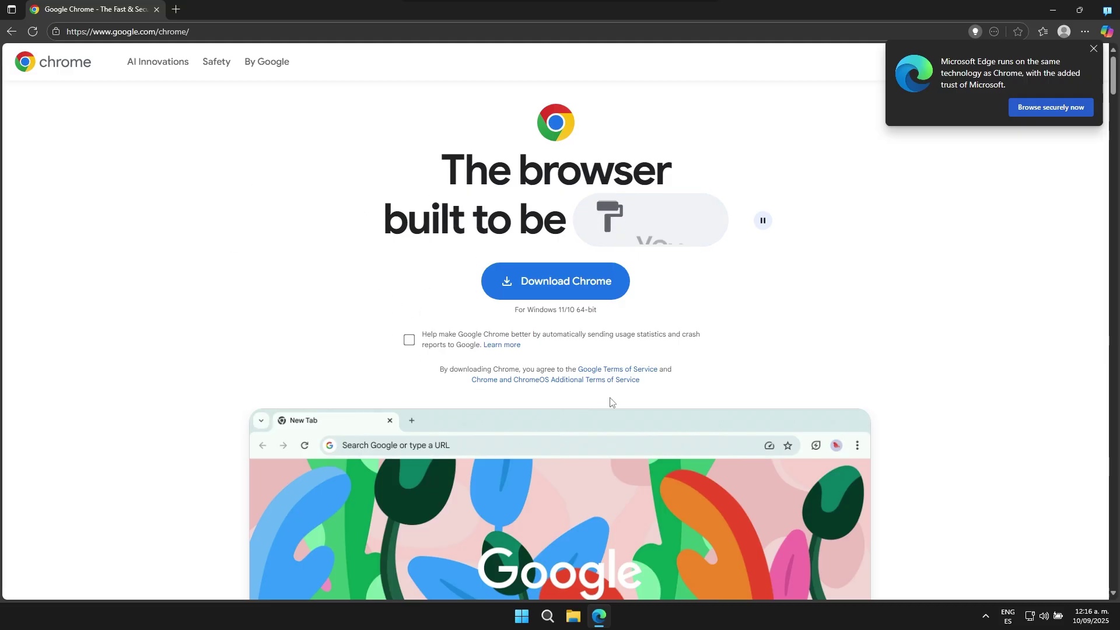
pyautogui.click(547, 290)
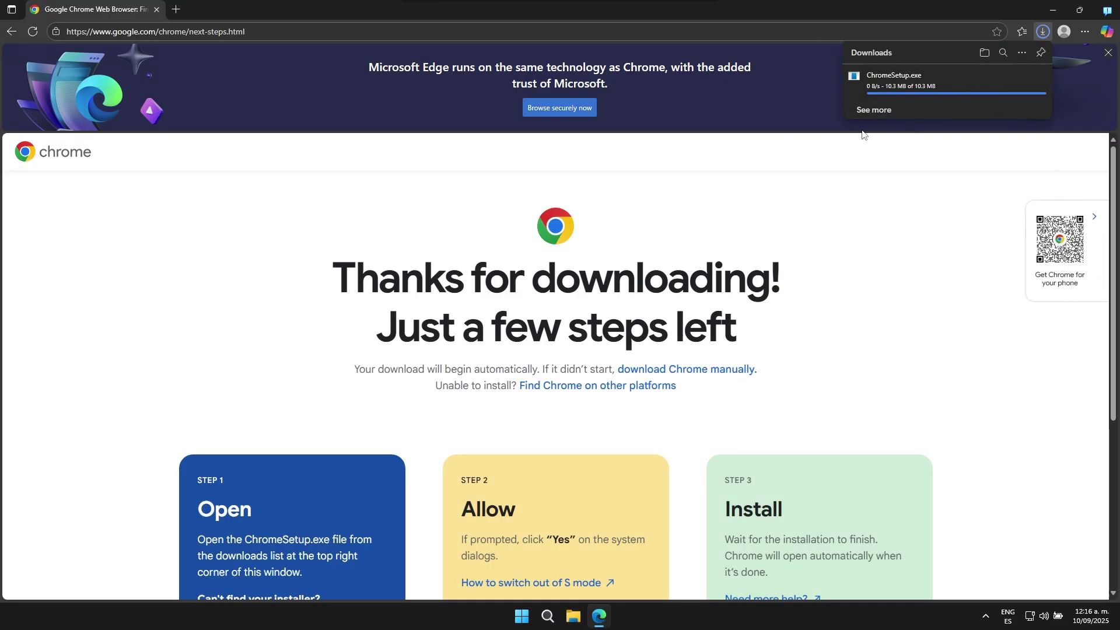
# Show ChromeSetup's context menu in File Explorer's Downloads folder
pyautogui.click(573, 616)
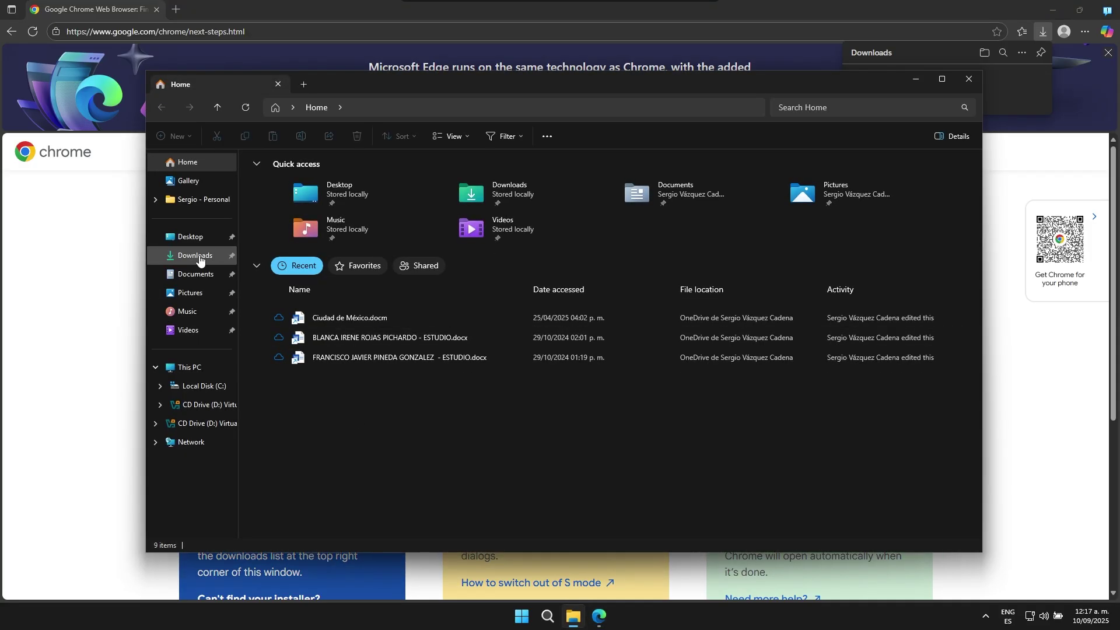
pyautogui.click(202, 256)
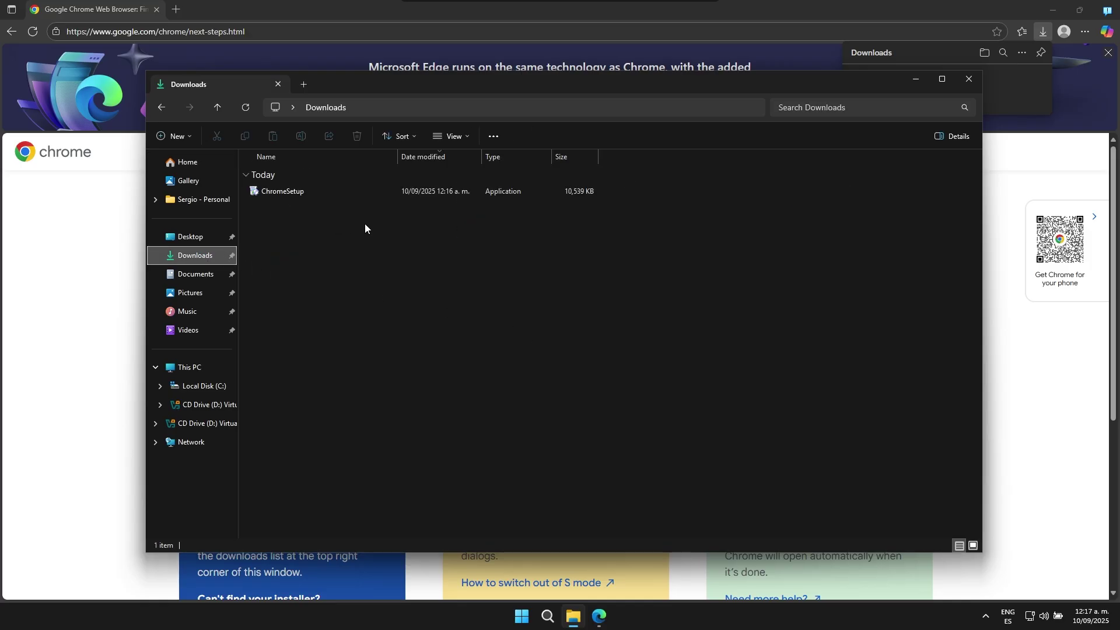
pyautogui.click(278, 195)
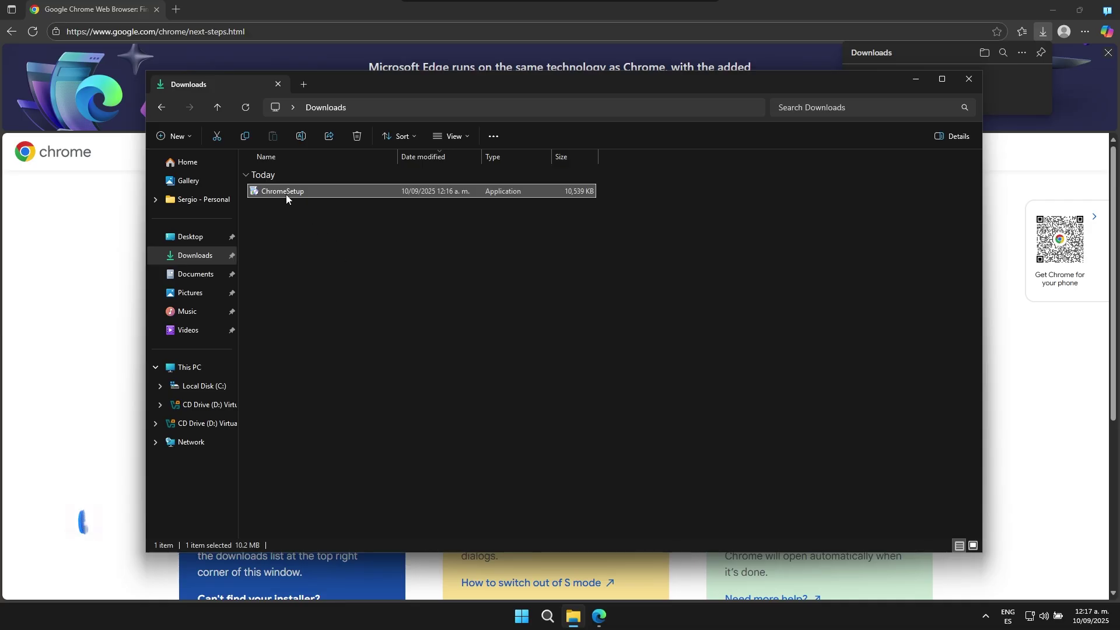
pyautogui.rightClick(305, 191)
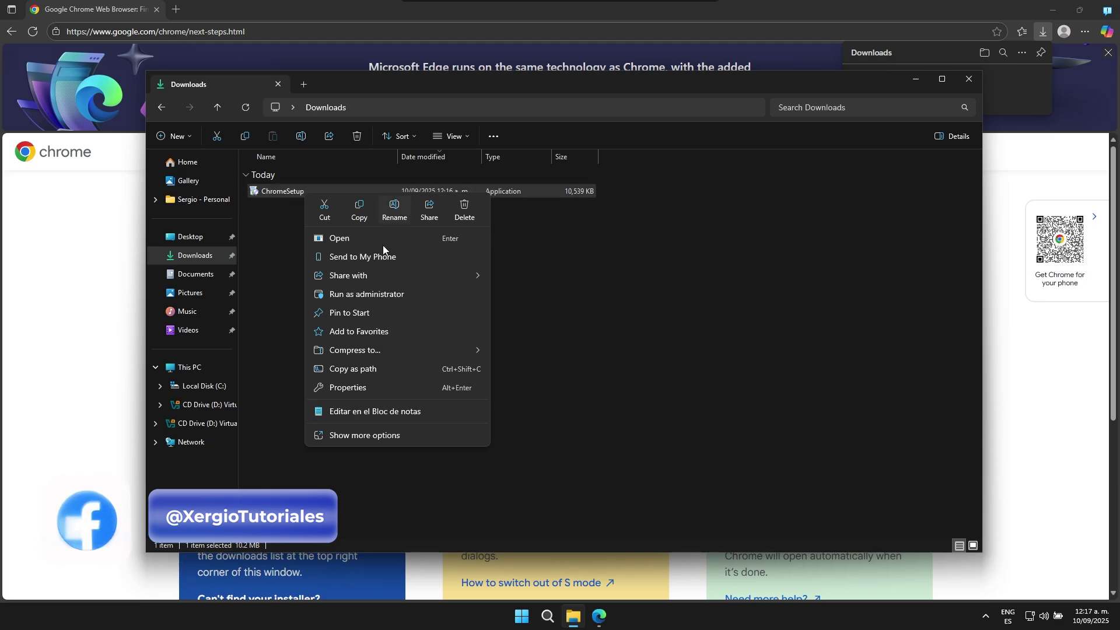
# Run ChromeSetup as administrator, allow its changes, and minimize Explorer while Chrome installs
pyautogui.click(366, 296)
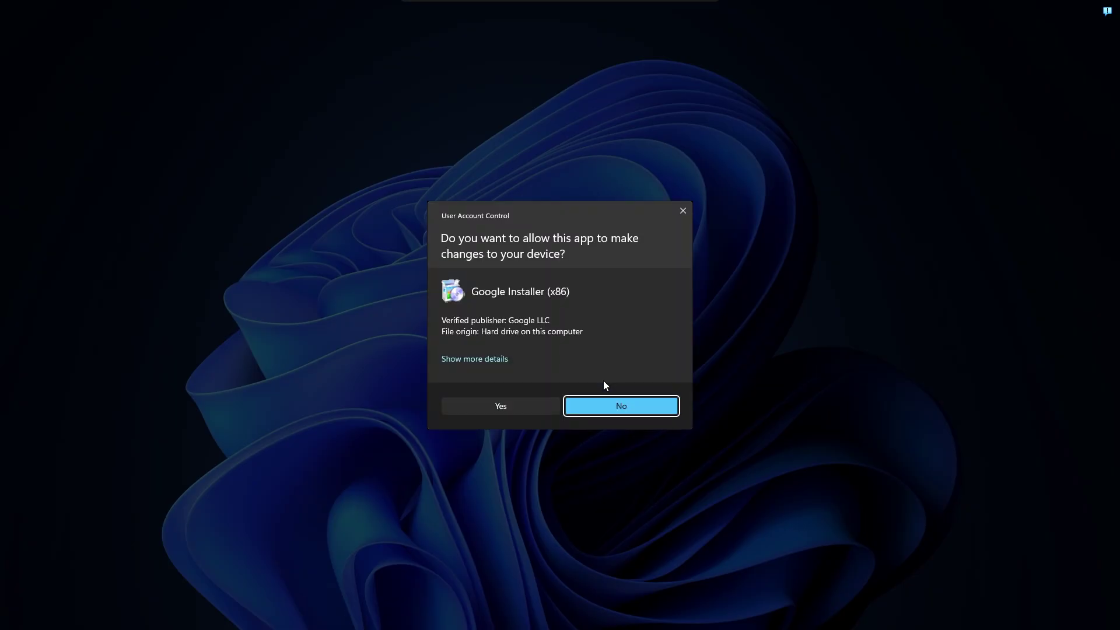
pyautogui.click(516, 405)
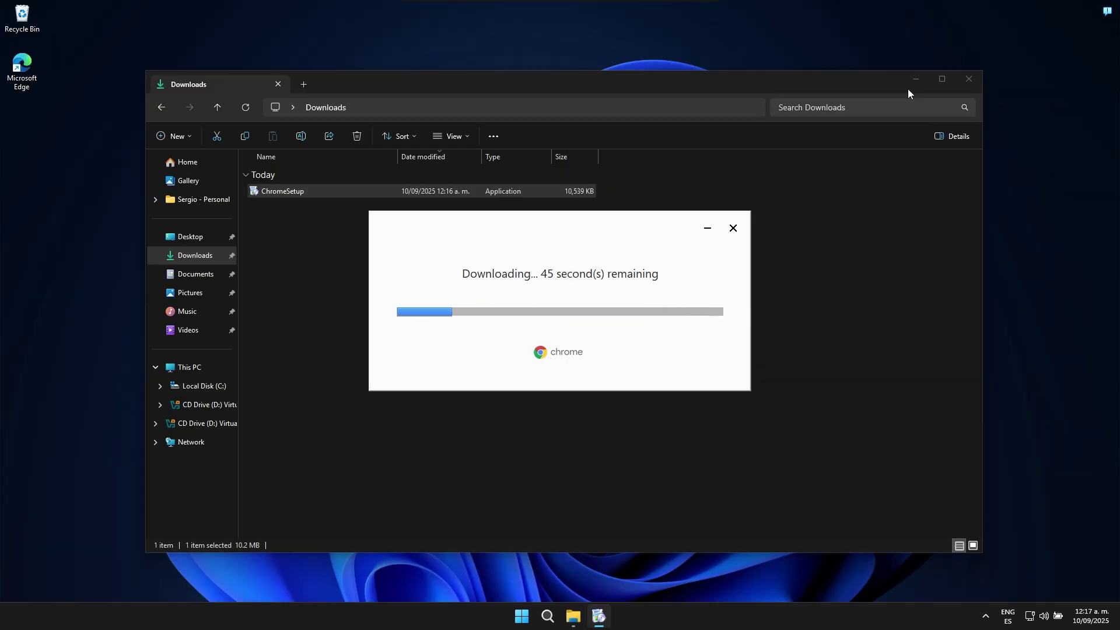
pyautogui.click(908, 79)
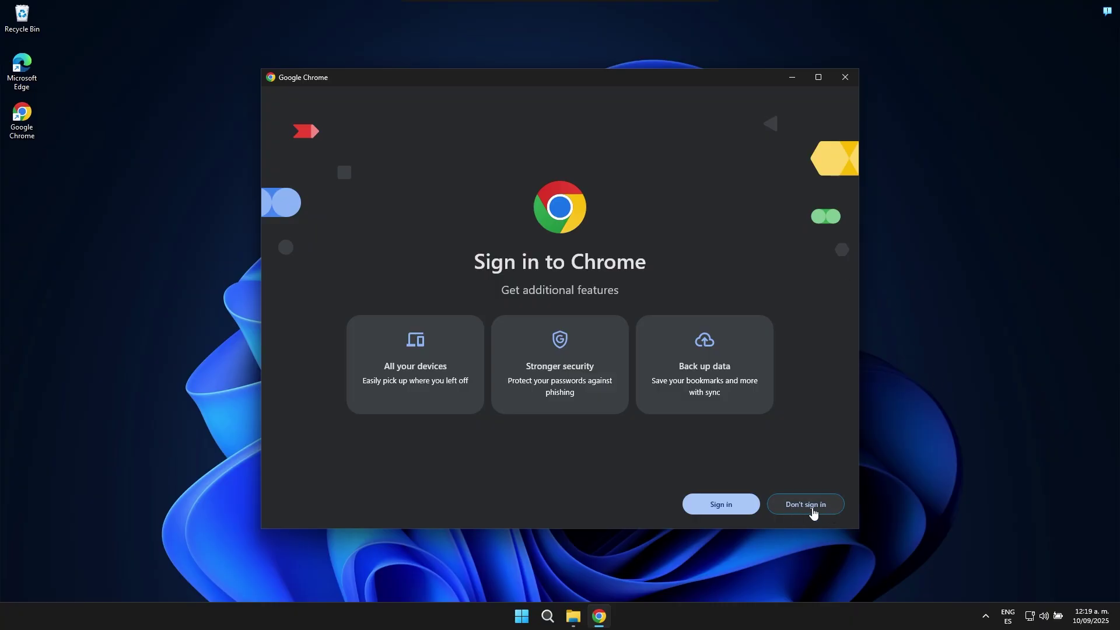
# Skip Chrome sign-in and request Chrome as the default browser
pyautogui.click(814, 510)
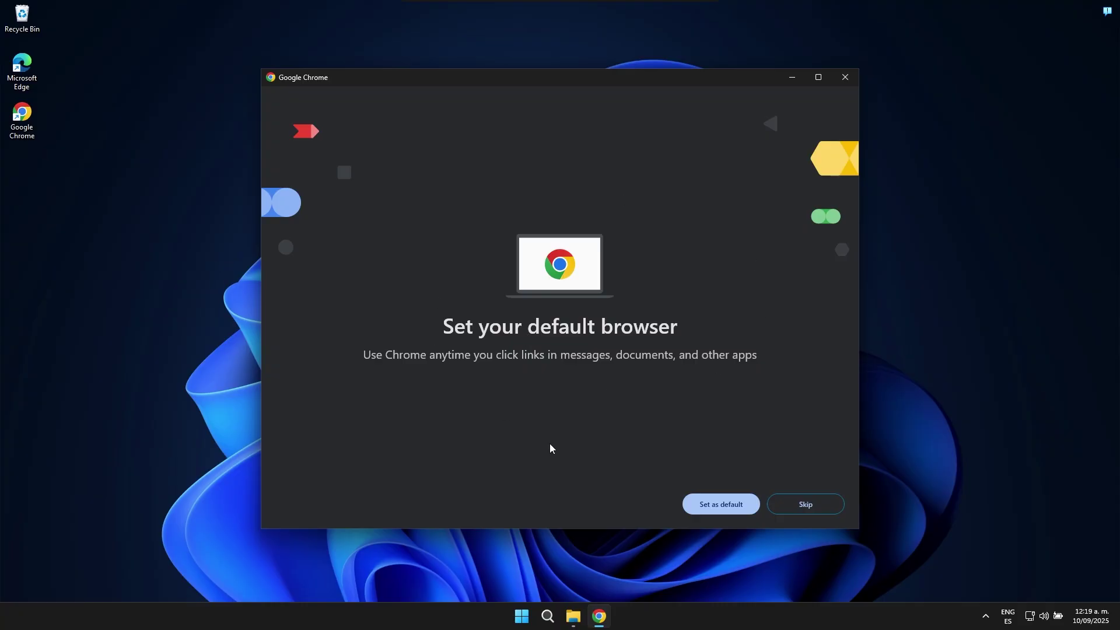
pyautogui.click(704, 511)
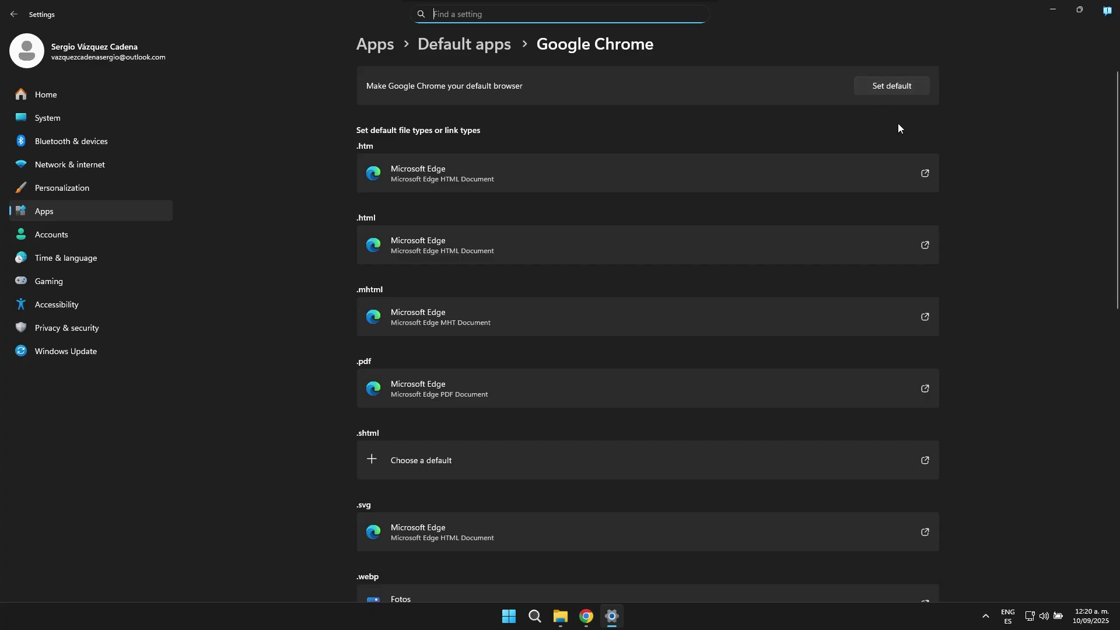
# Set Google Chrome as the default browser in Default apps
pyautogui.click(901, 89)
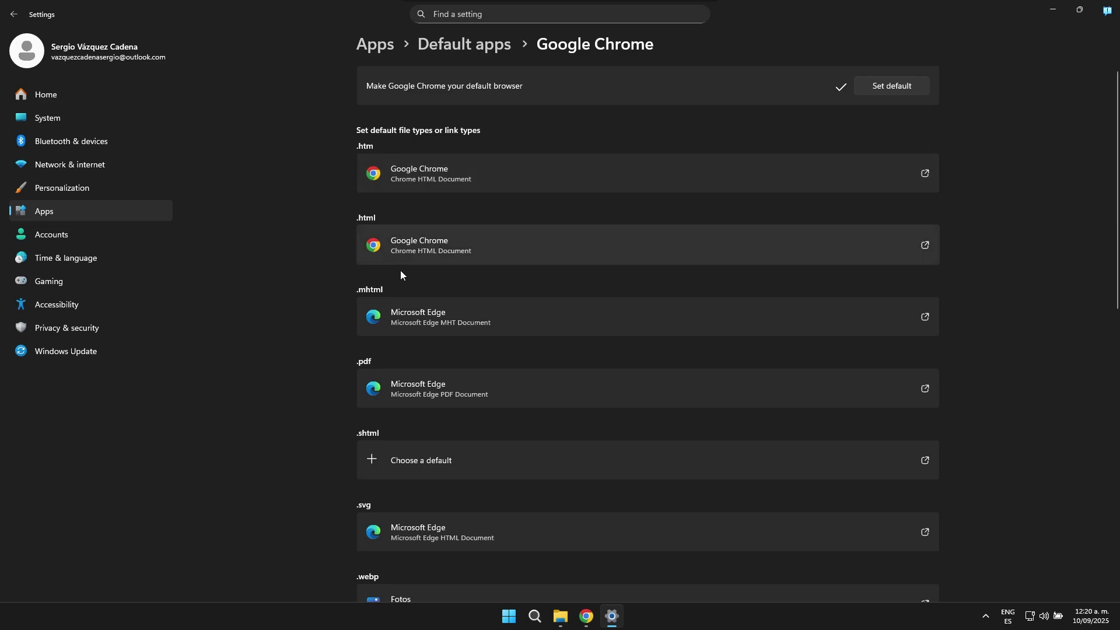
pyautogui.scroll(-5, 402, 280)
pyautogui.scroll(5, 403, 294)
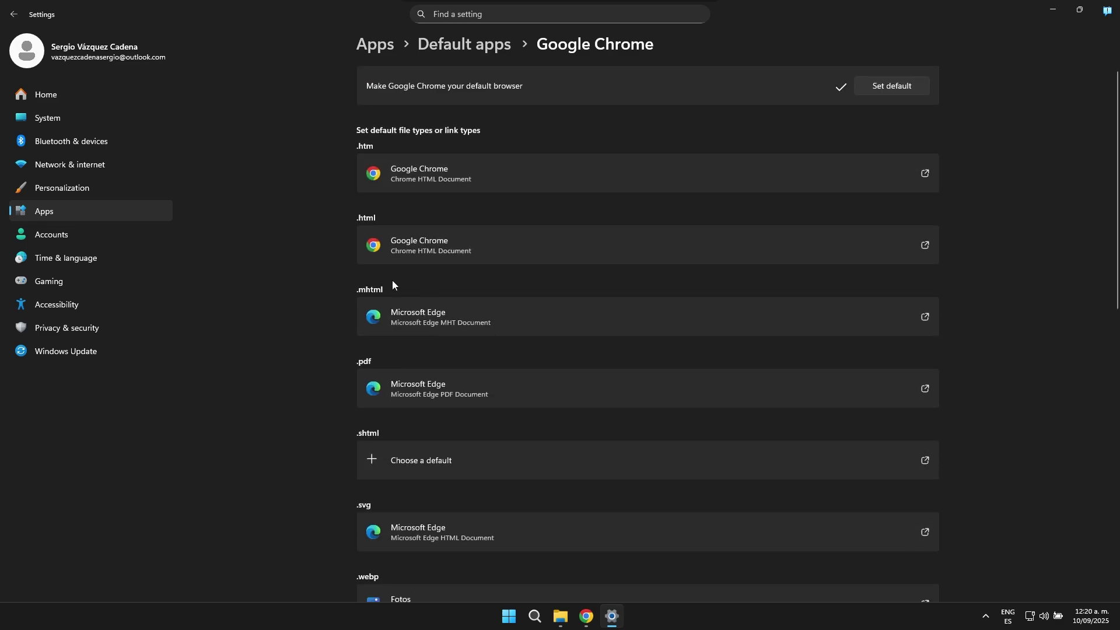
pyautogui.scroll(-12, 353, 360)
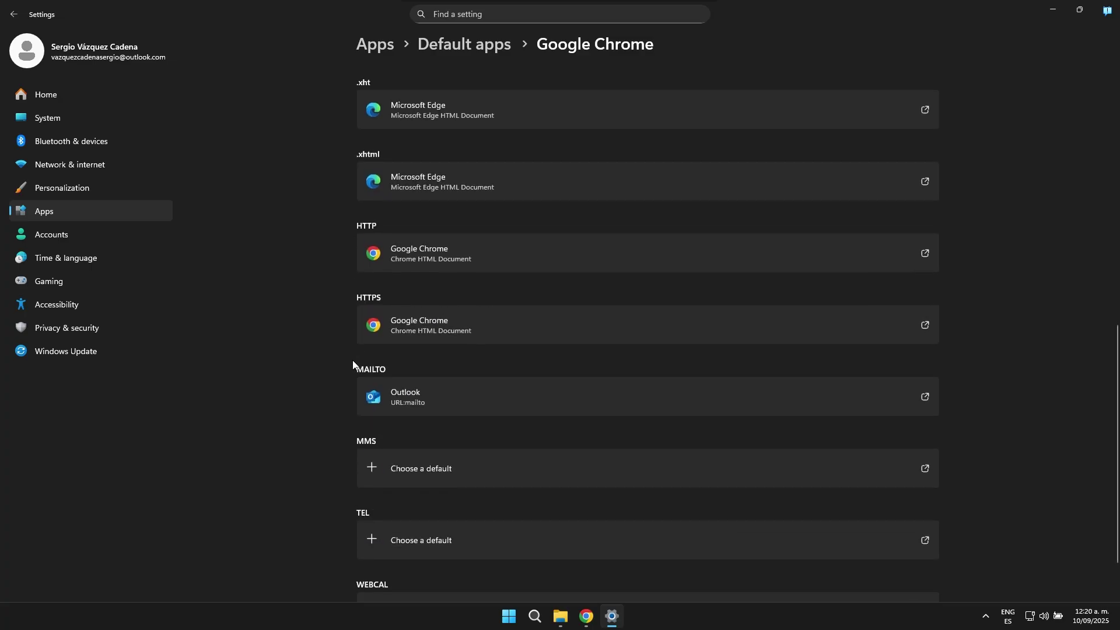
pyautogui.scroll(12, 353, 362)
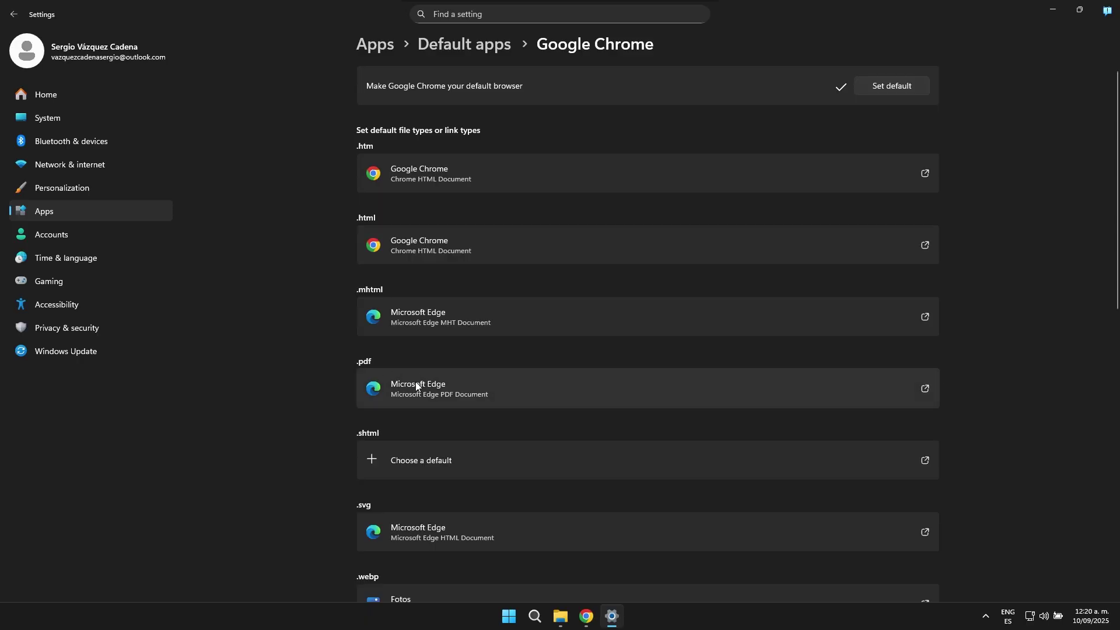
# Make Google Chrome the default app for .pdf files
pyautogui.click(501, 388)
pyautogui.click(509, 277)
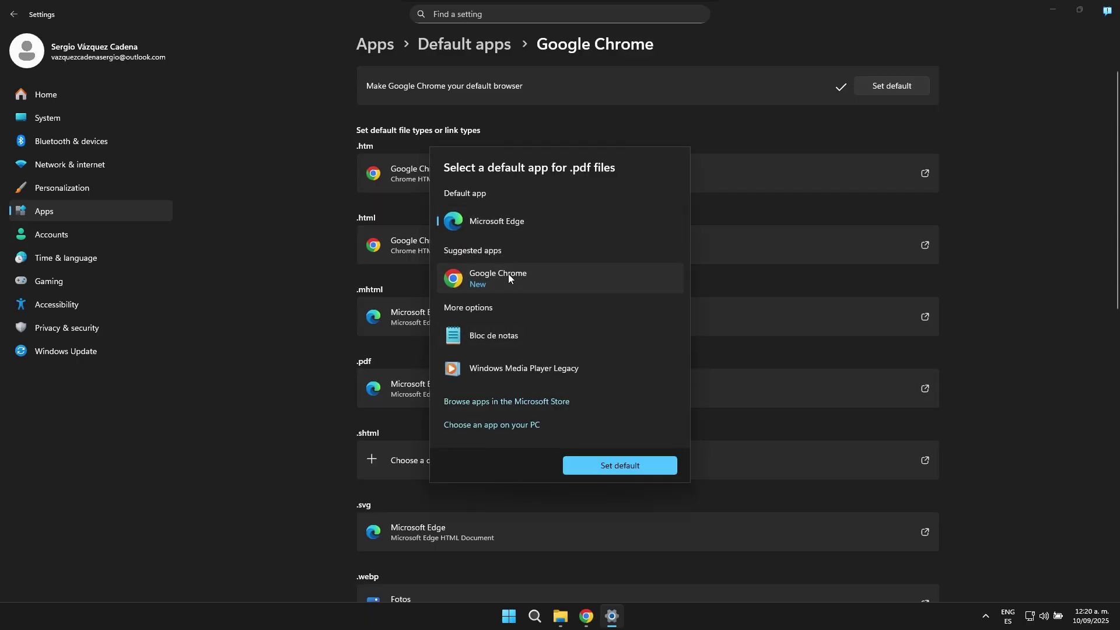
pyautogui.click(585, 469)
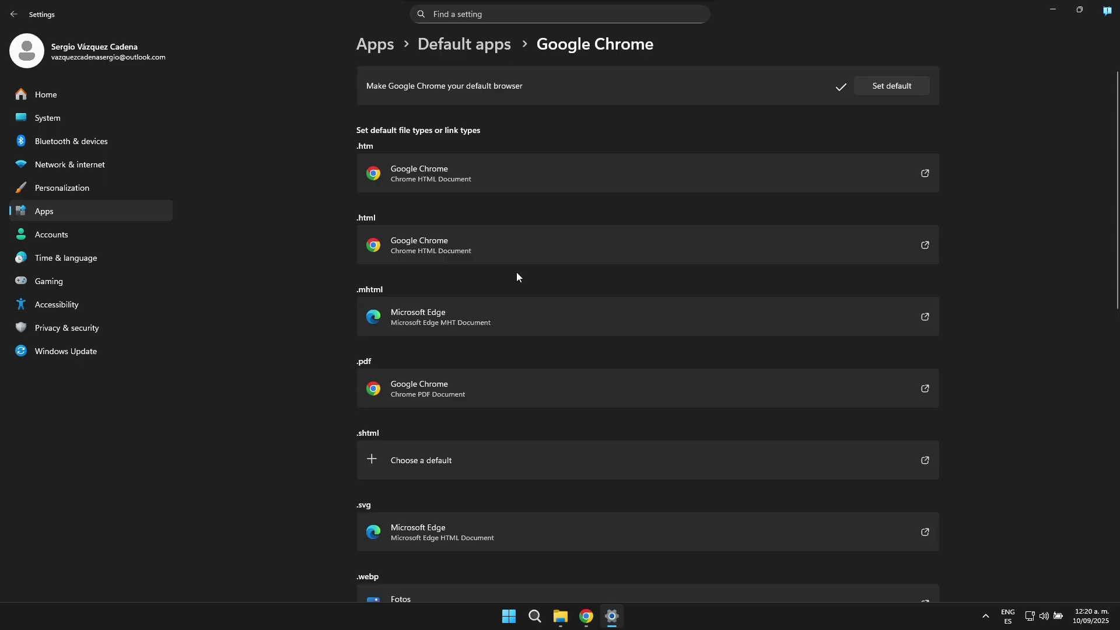
pyautogui.scroll(-7, 526, 345)
pyautogui.scroll(-4, 526, 346)
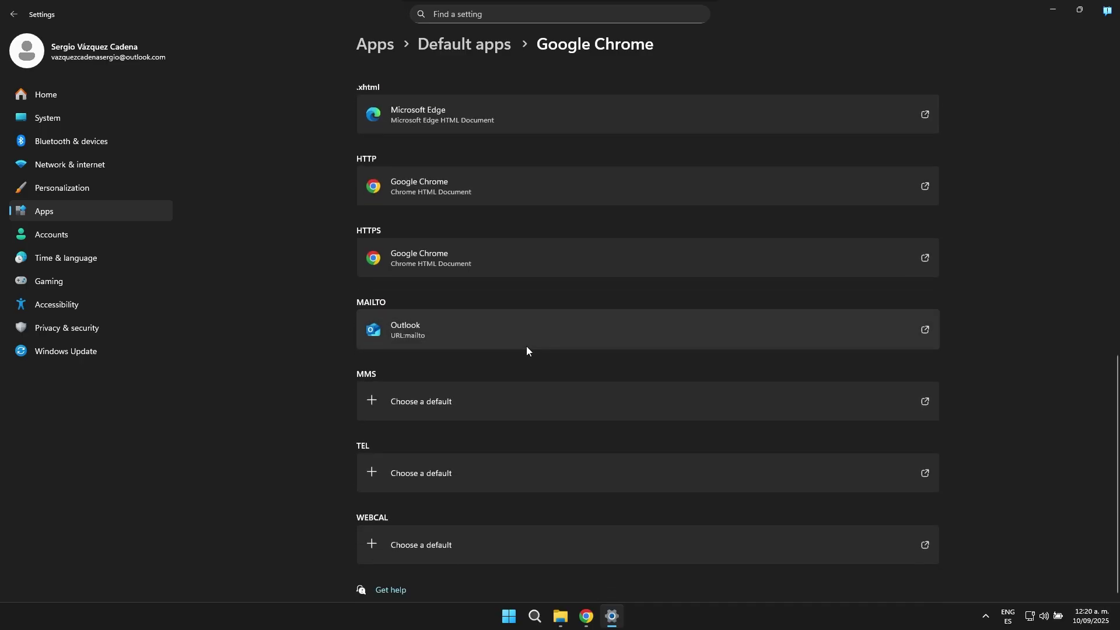
pyautogui.scroll(5, 526, 345)
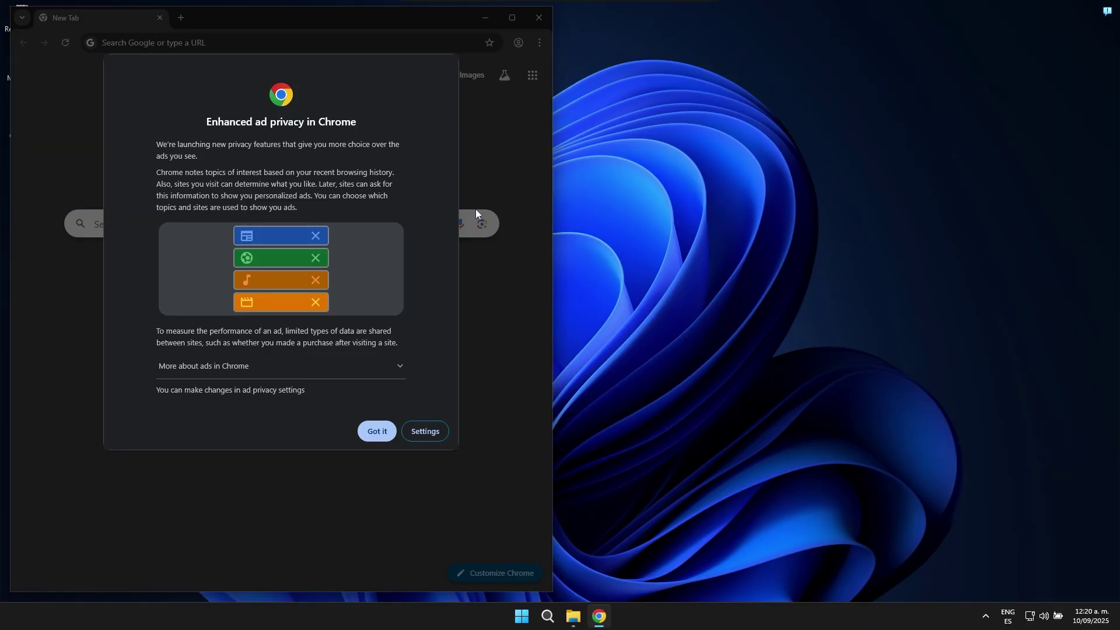
# Dismiss the ad notice, maximize Chrome, open a YouTube channel's Videos page, then a new tab
pyautogui.click(378, 431)
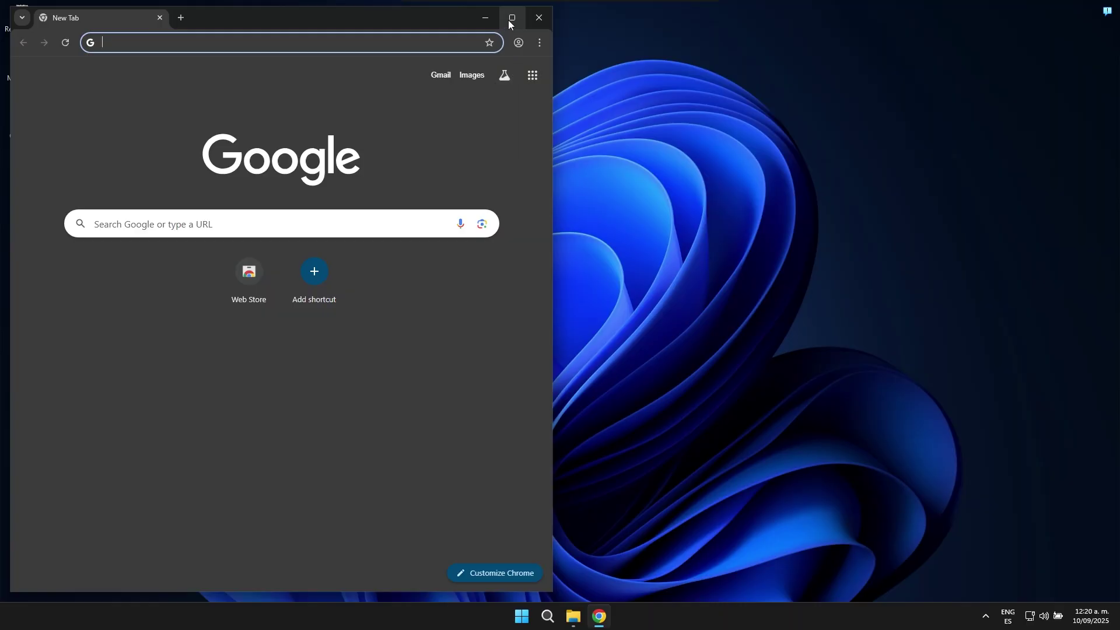
pyautogui.moveTo(426, 21); pyautogui.dragTo(547, 0)
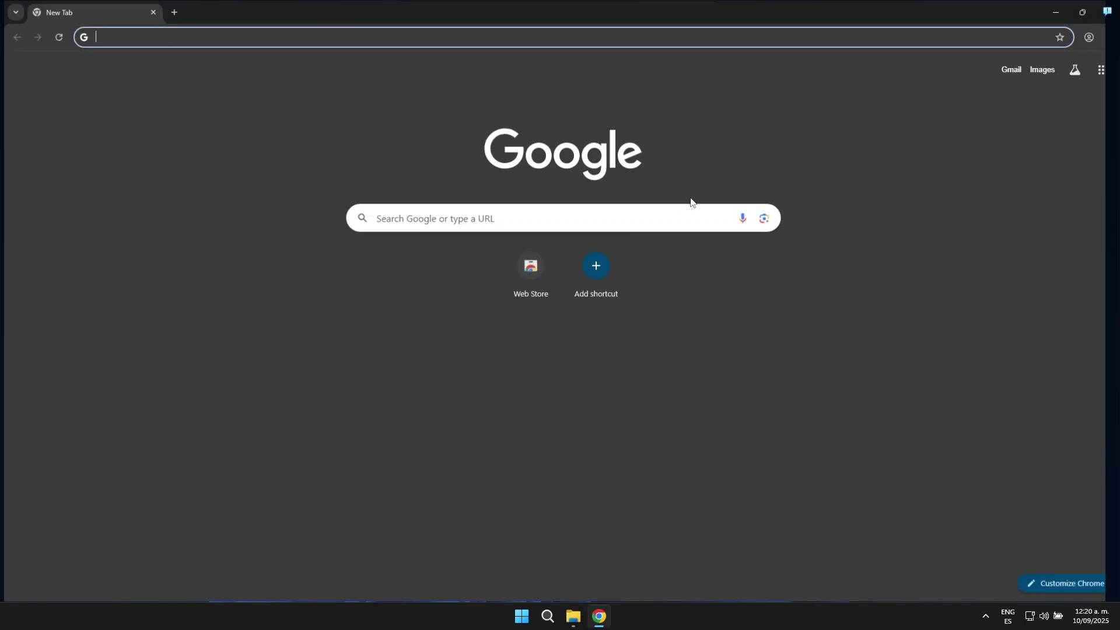
pyautogui.click(479, 216)
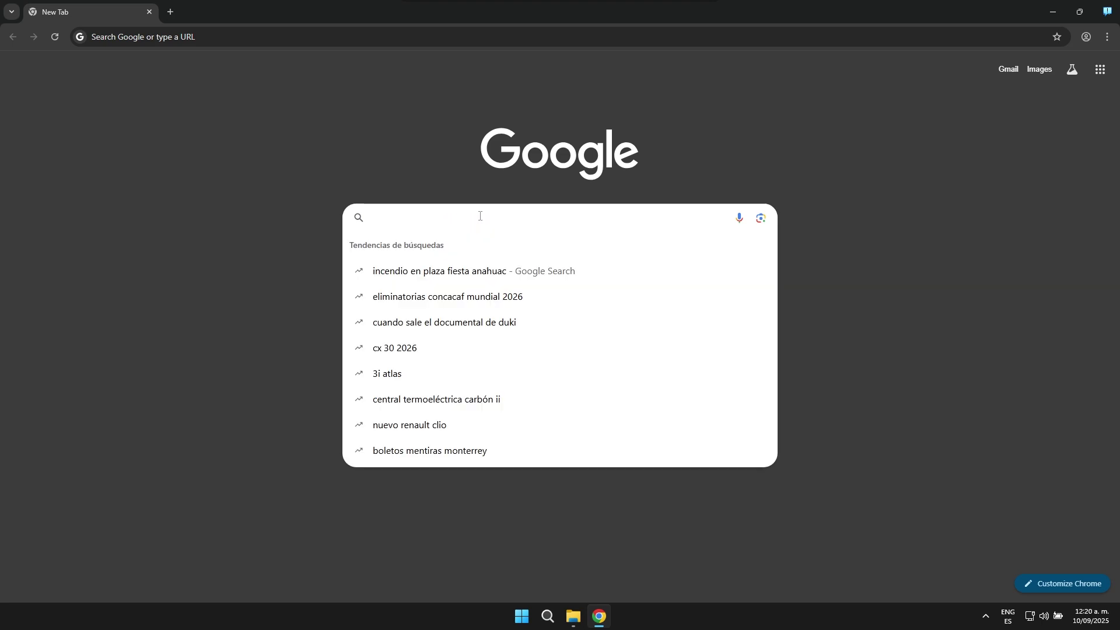
pyautogui.write('xergio')
pyautogui.press('Return')
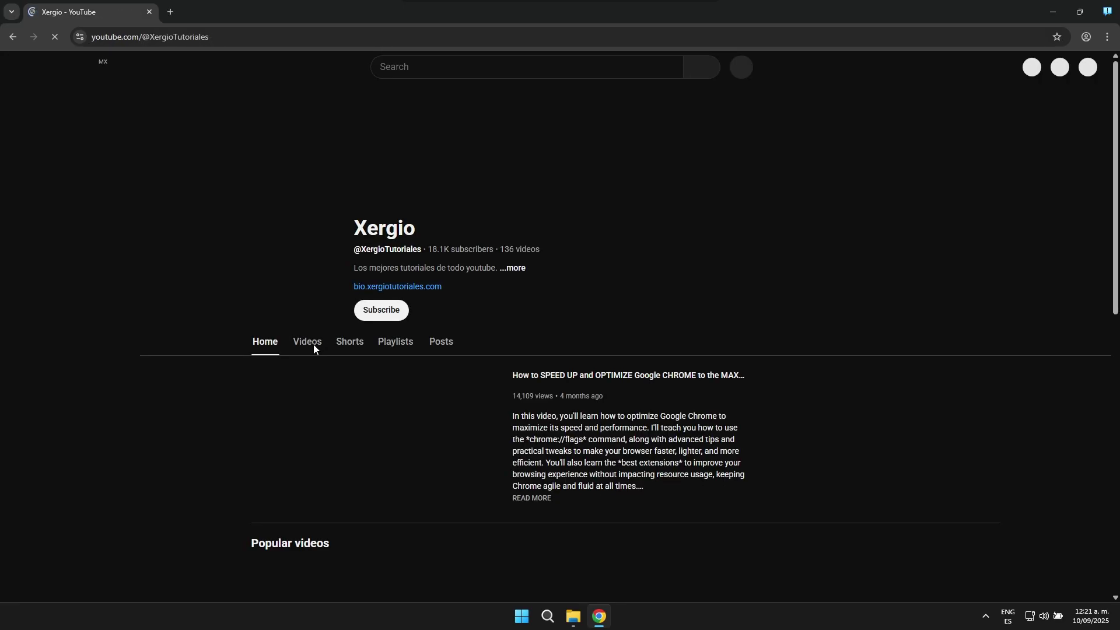
pyautogui.click(310, 344)
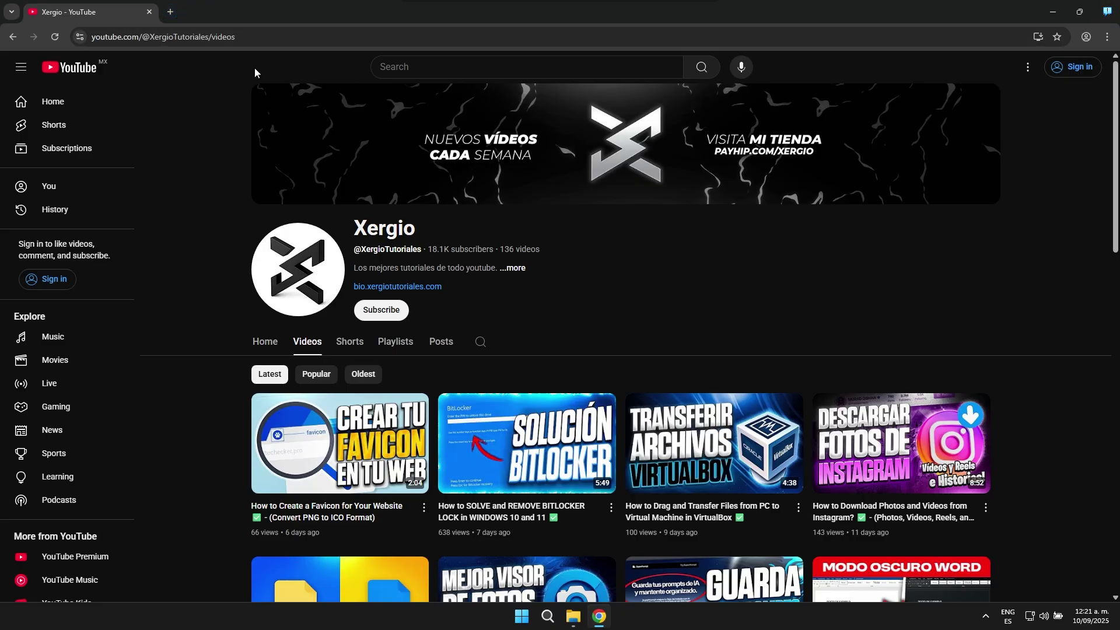
pyautogui.click(171, 11)
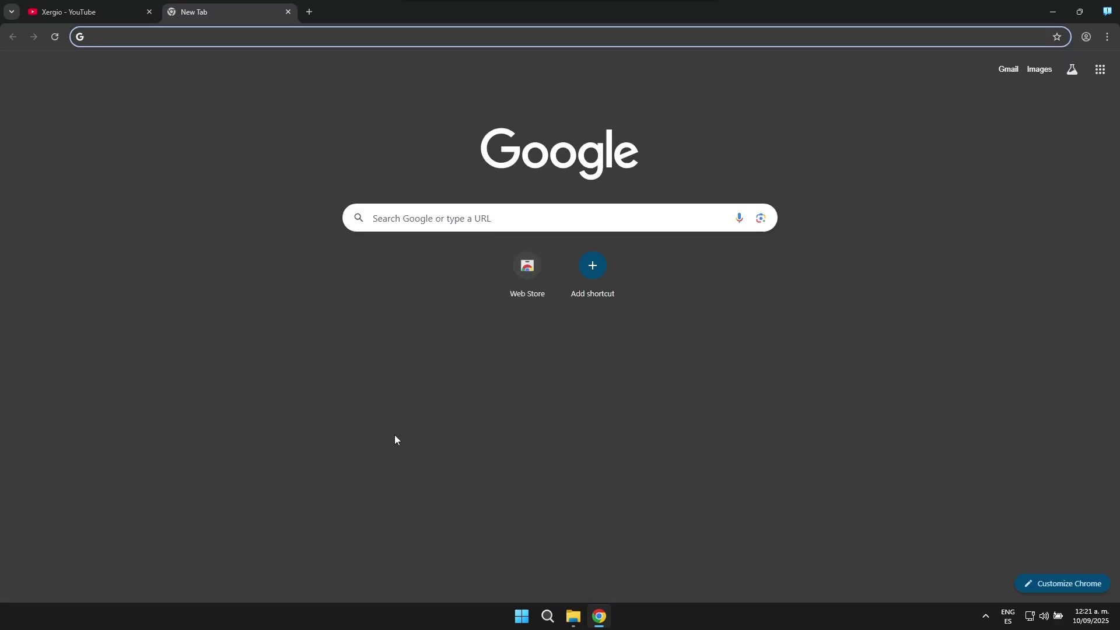
# Close Chrome and pin its desktop shortcut to the taskbar
pyautogui.click(1107, 12)
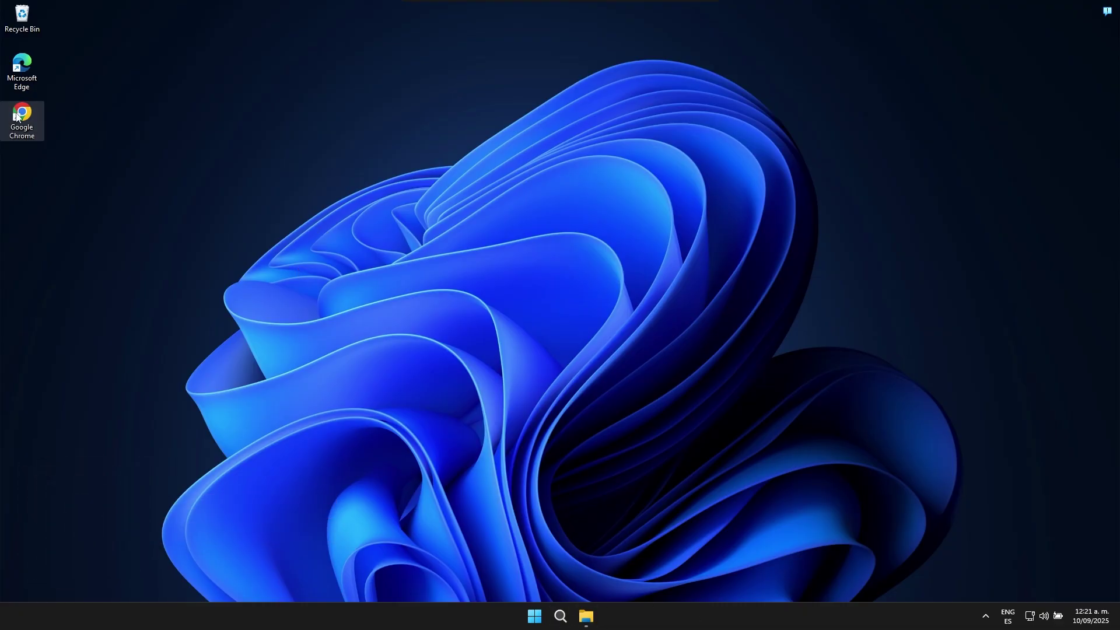
pyautogui.moveTo(16, 115); pyautogui.dragTo(630, 622)
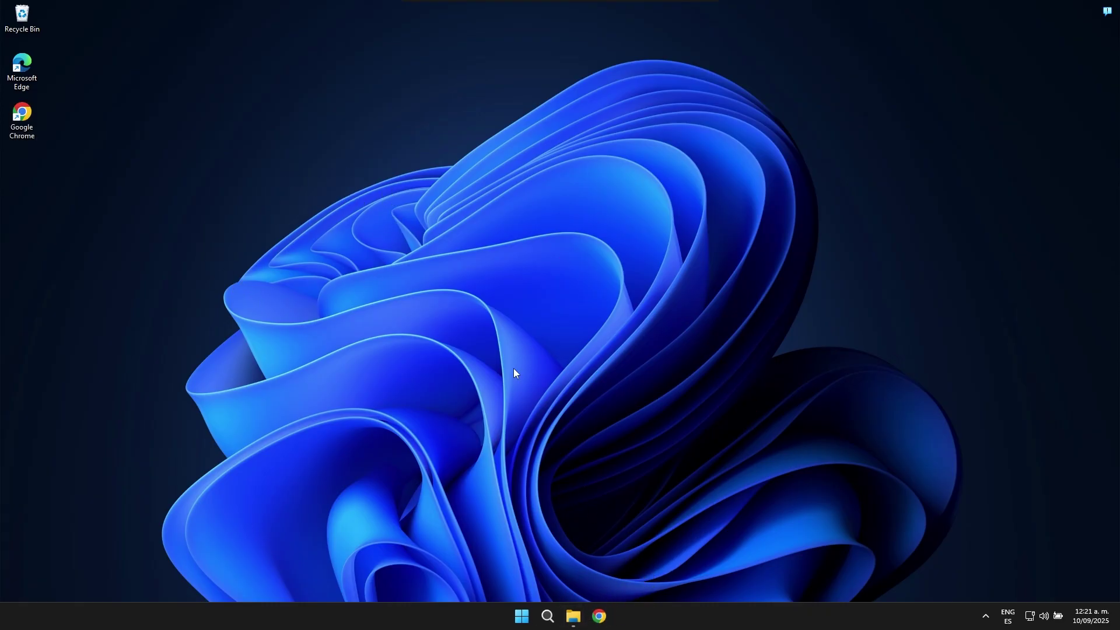